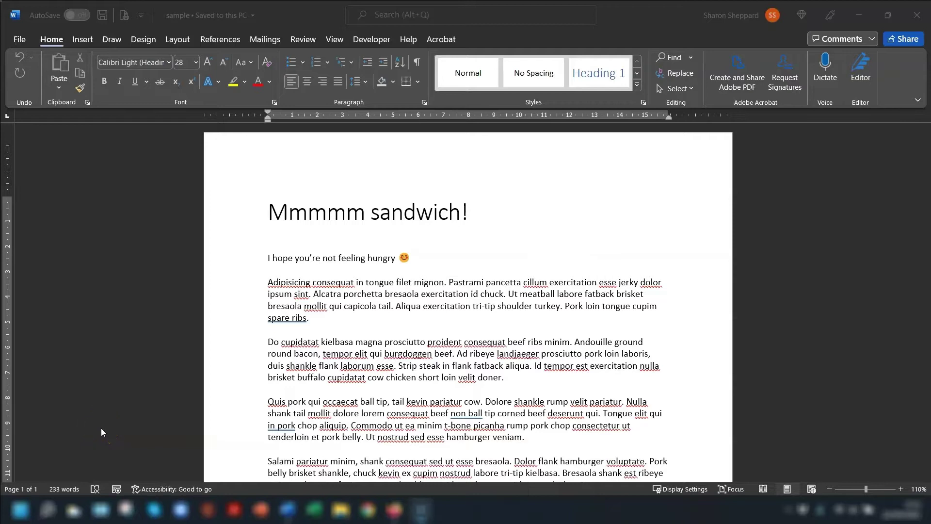
Place the cursor on the blank line above the paragraph starting 'Do cupidatat'.
click(465, 266)
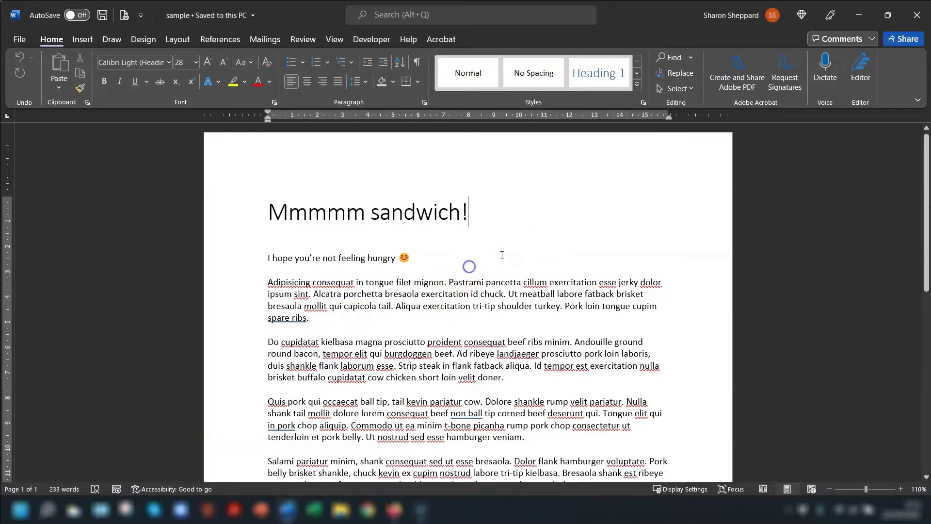
scroll(500, 269, down, 3)
scroll(518, 273, down, 1)
scroll(582, 340, up, 3)
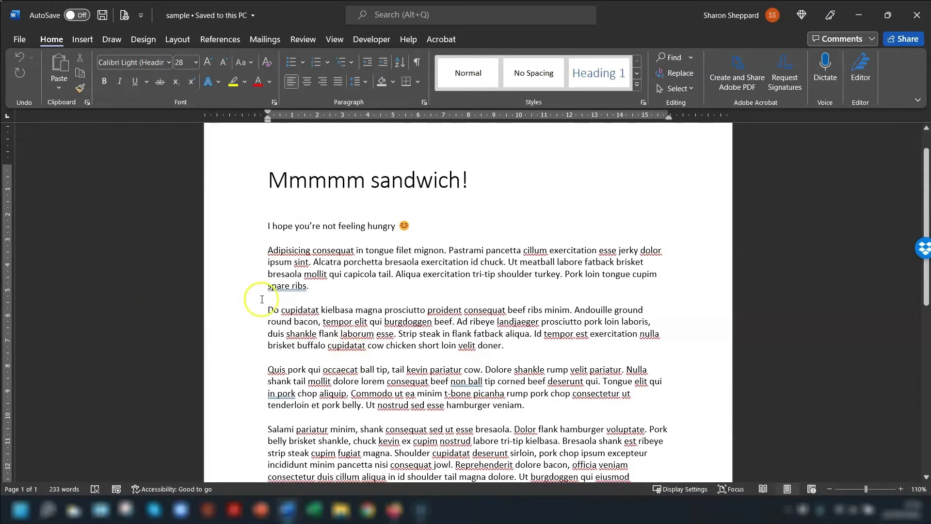
click(280, 301)
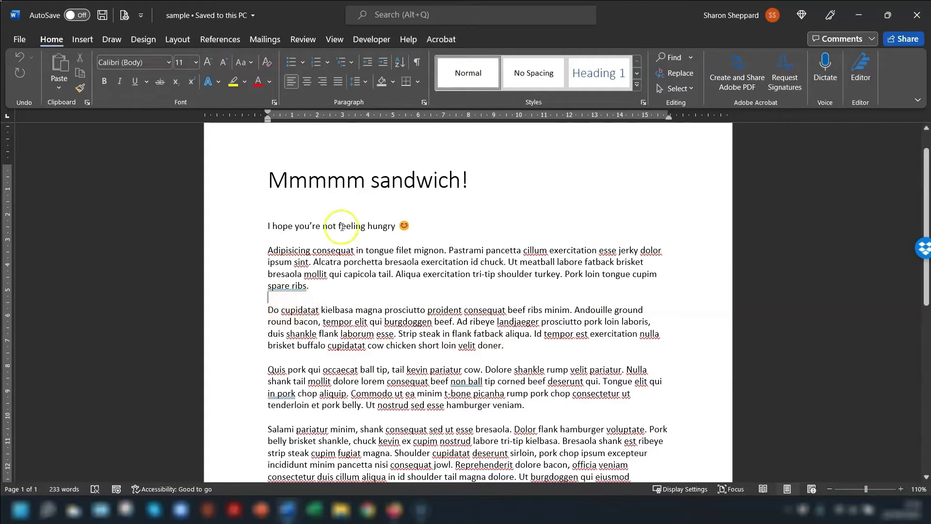
Search the stock images for 'sandwich' and select the burgers-on-checkered-paper photo.
click(83, 38)
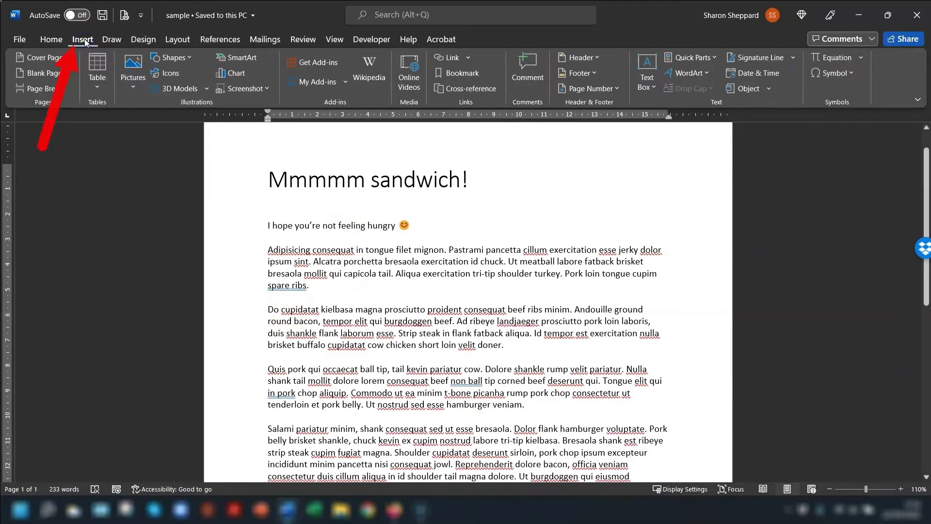
click(131, 86)
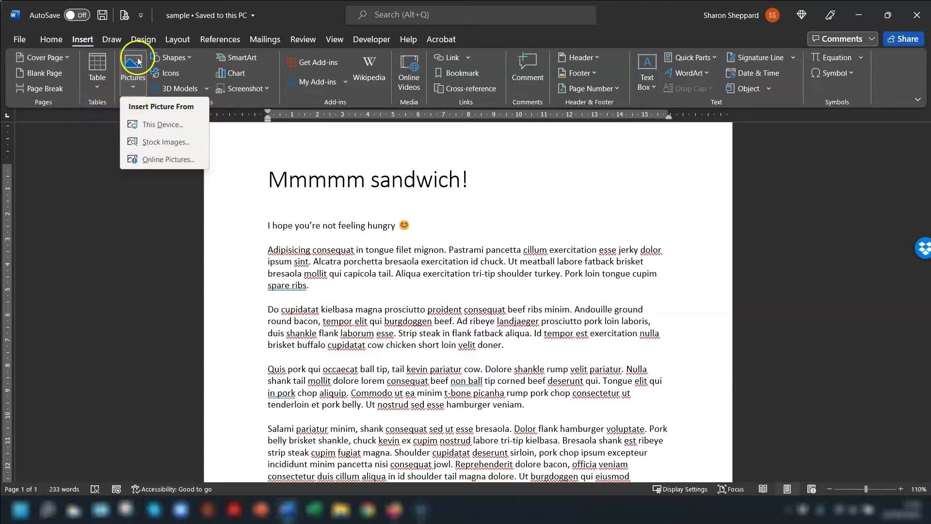
click(167, 143)
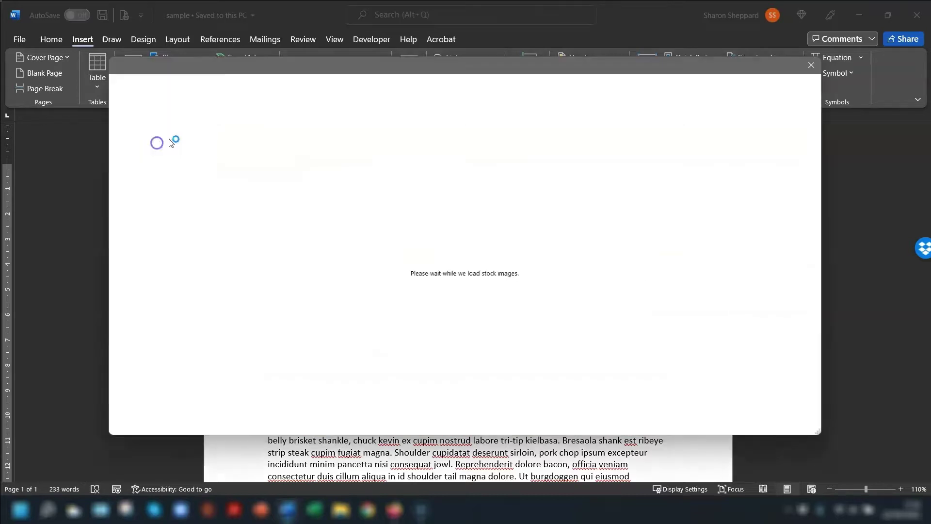
text(sandwich)
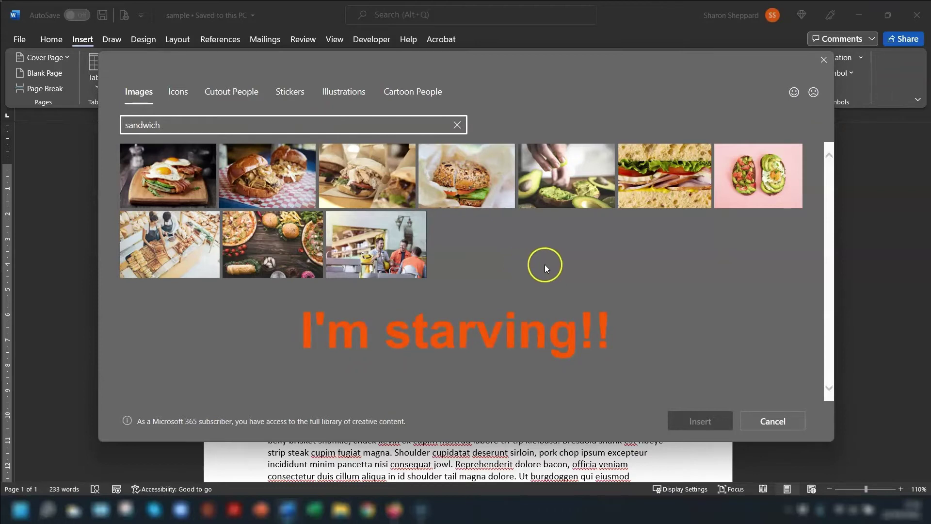
click(258, 171)
Insert the chosen burger photo and shrink it to about 3.66 × 5.48 cm.
click(709, 423)
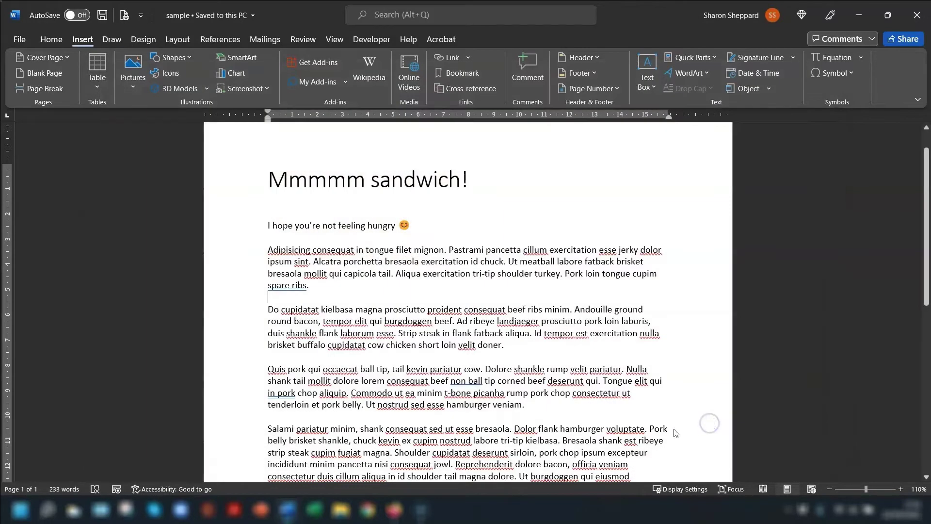
scroll(521, 279, down, 1)
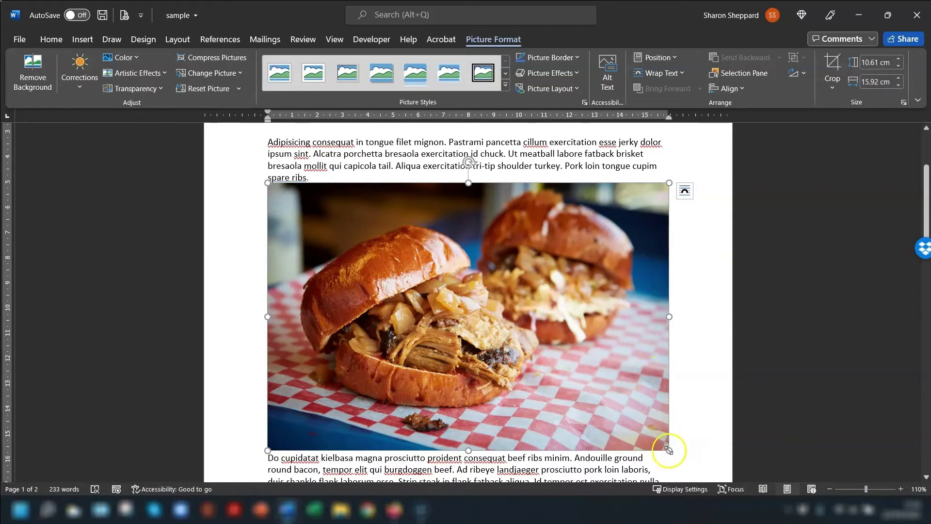
drag(669, 447, 406, 269)
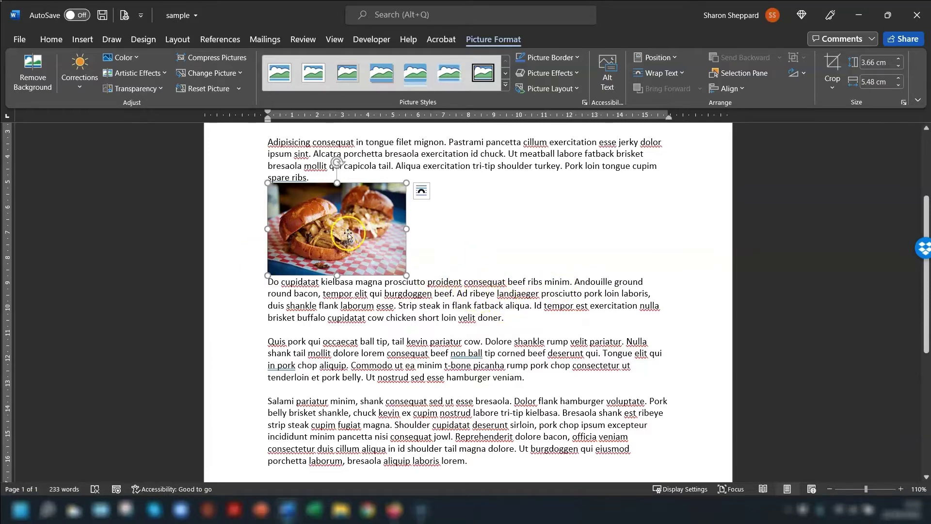
drag(304, 214, 228, 186)
click(342, 211)
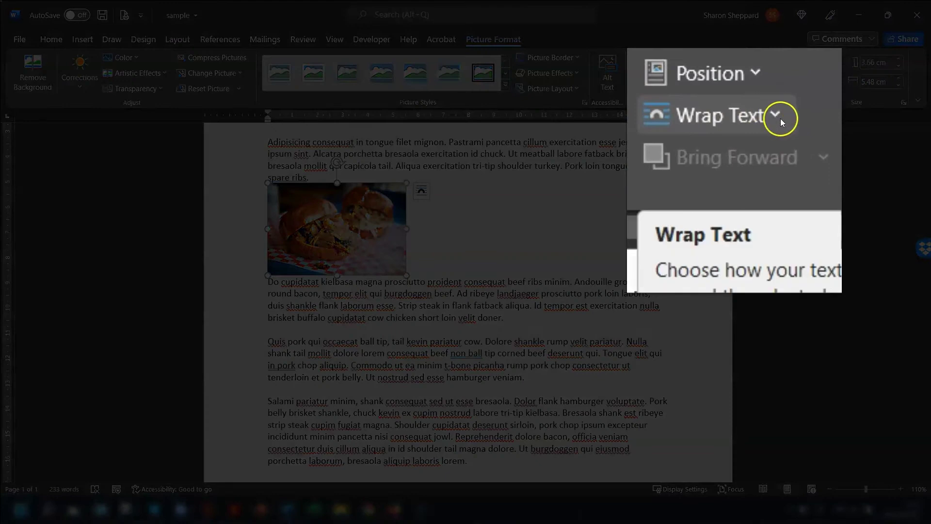
click(679, 73)
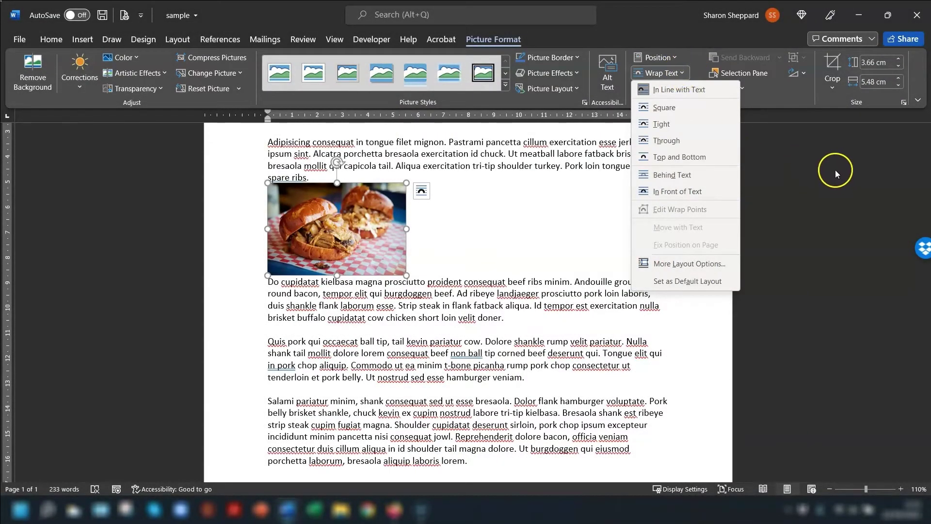
click(804, 162)
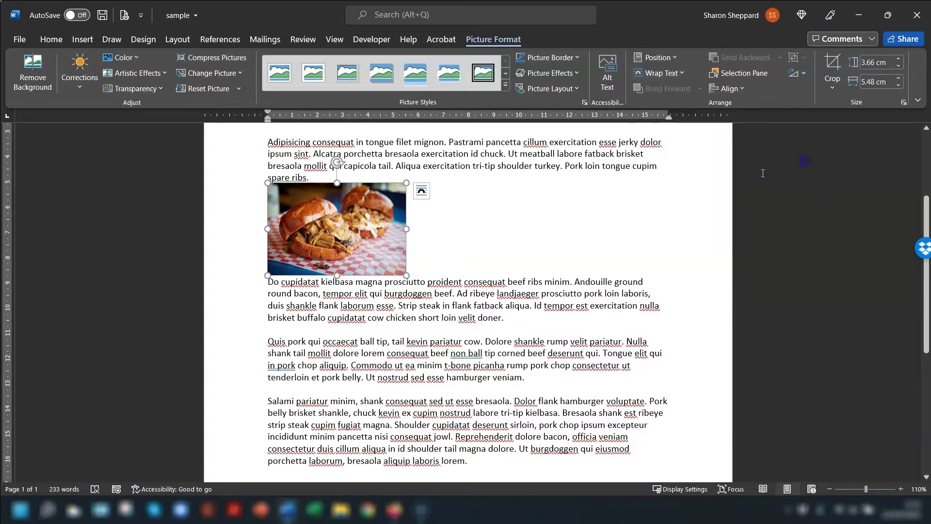
Set the burger photo to Square wrapping and drop it at the left beside the second paragraph.
click(422, 193)
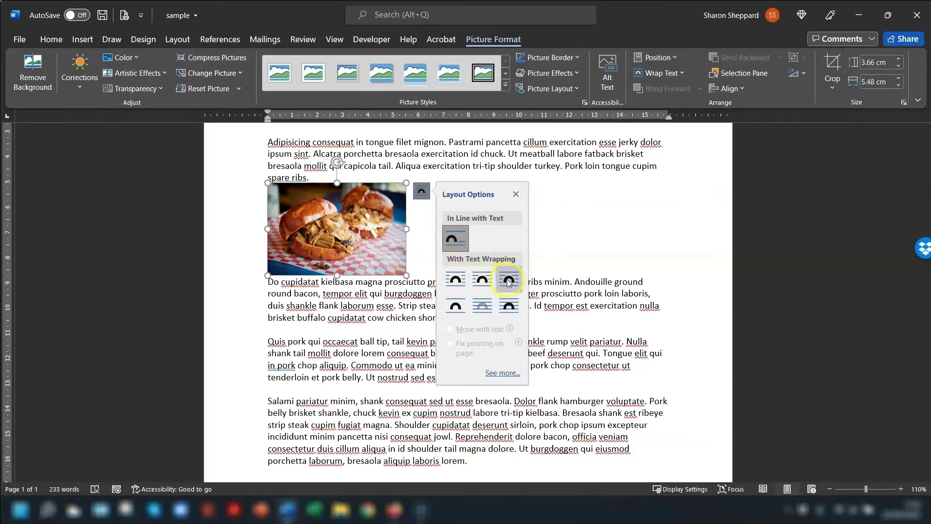
click(454, 281)
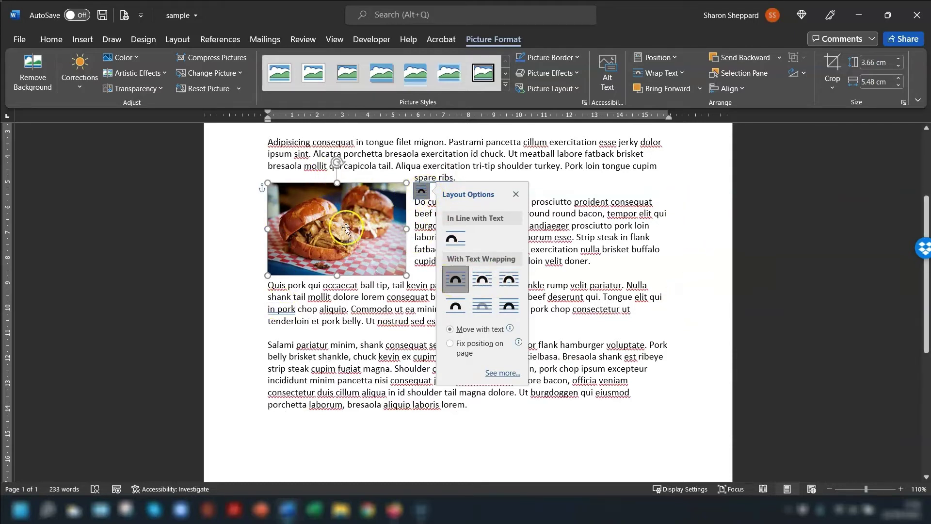
drag(379, 234, 297, 226)
scroll(421, 259, up, 2)
Try Tight, Through, Top and Bottom, Behind Text and In Front of Text wrapping while repositioning the photo.
click(421, 257)
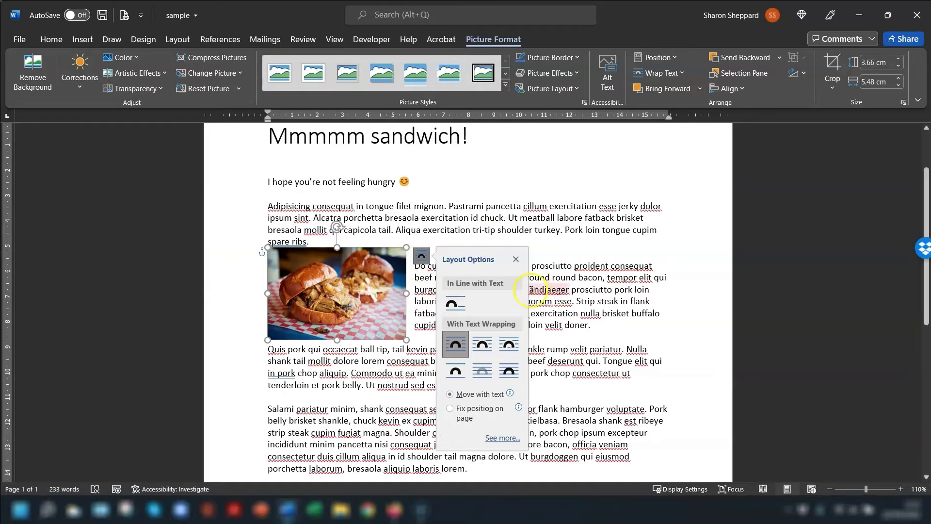
click(483, 345)
click(510, 344)
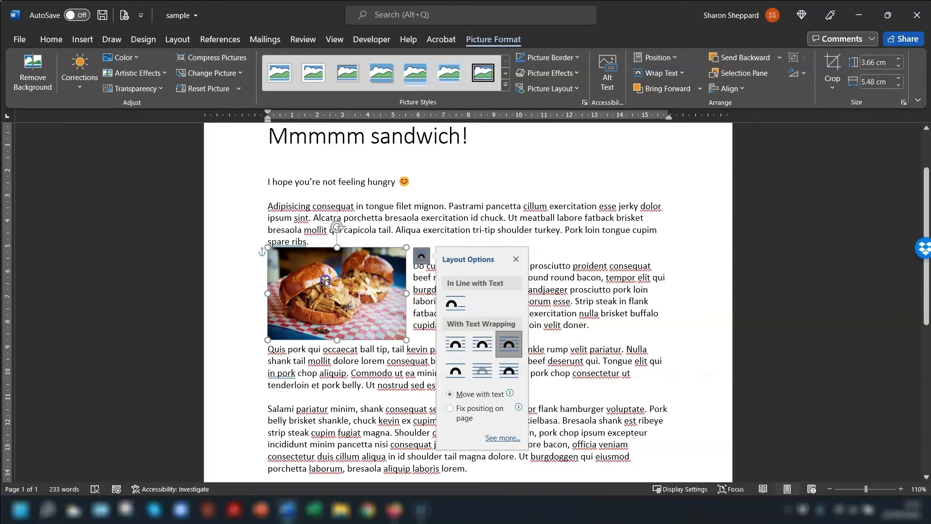
drag(329, 284, 439, 282)
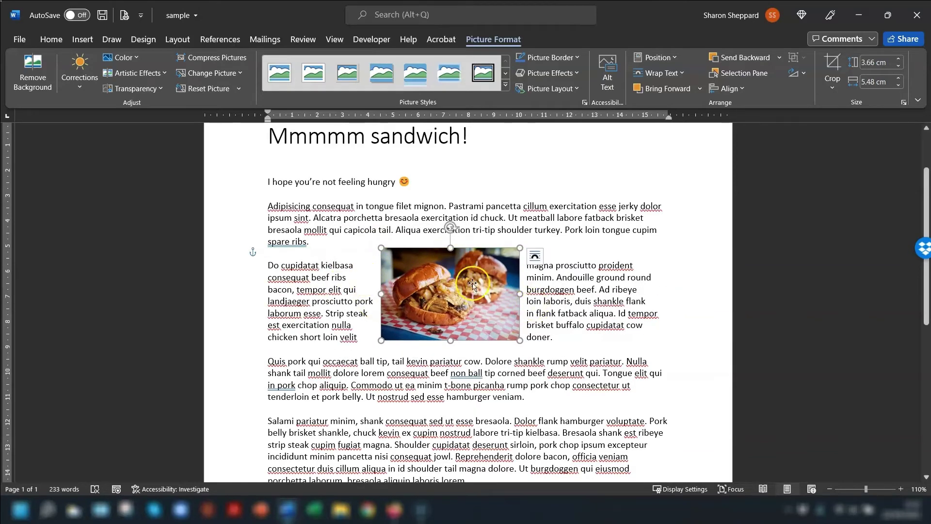
click(535, 255)
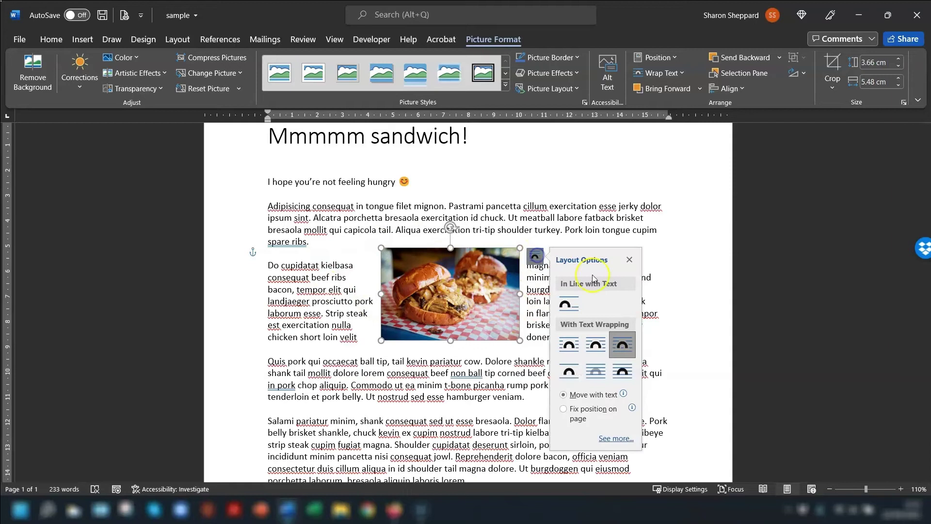
click(567, 376)
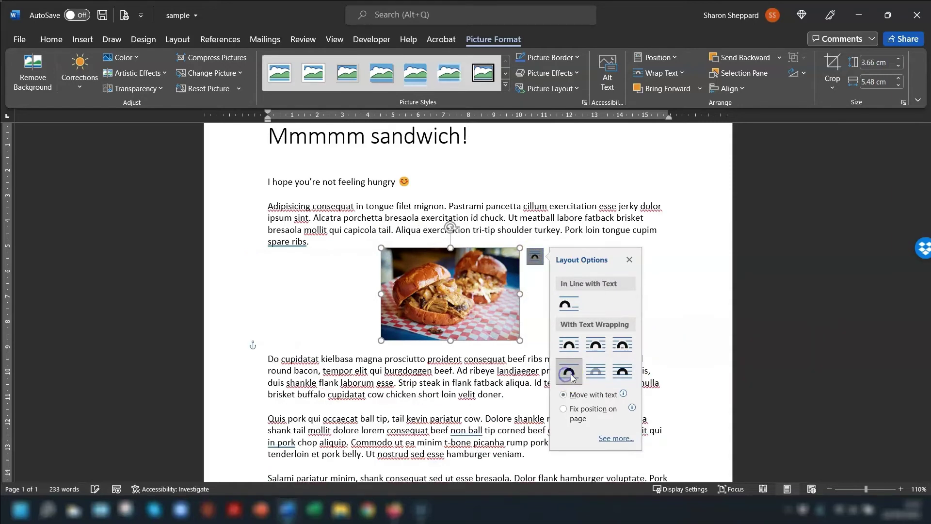
click(597, 372)
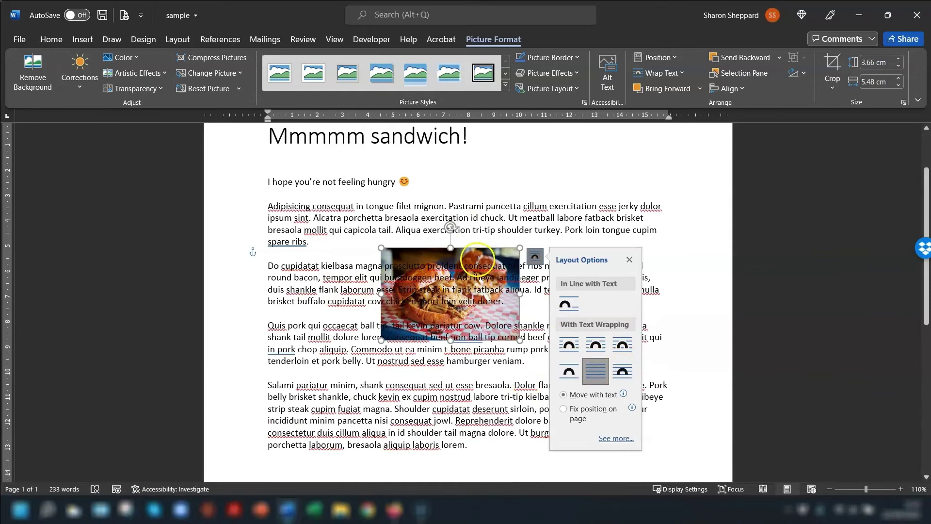
click(621, 374)
drag(431, 285, 348, 260)
Switch the photo back to Square wrapping and deselect it to check the layout.
click(453, 230)
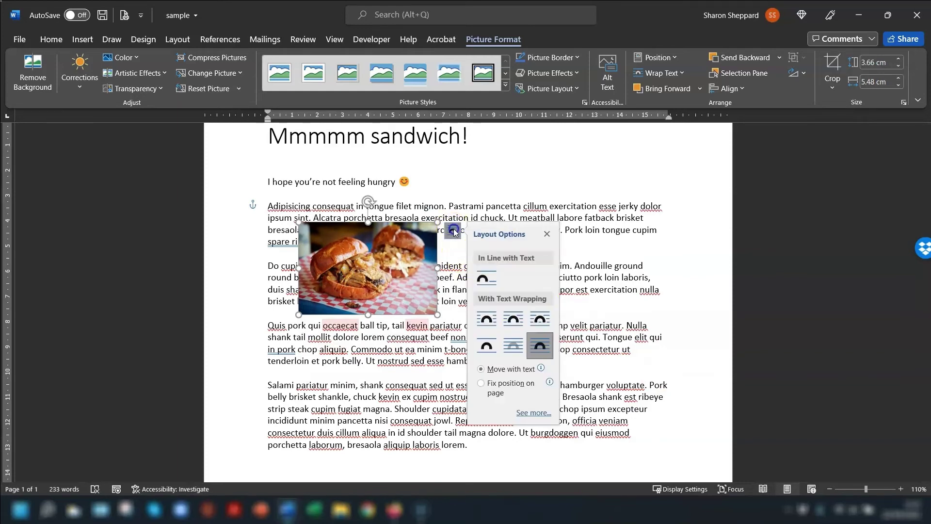
click(485, 323)
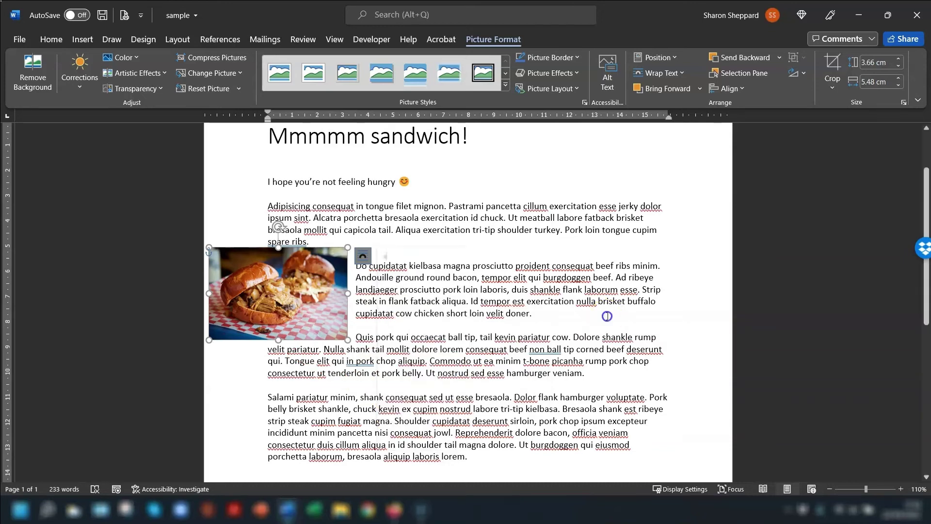
click(738, 312)
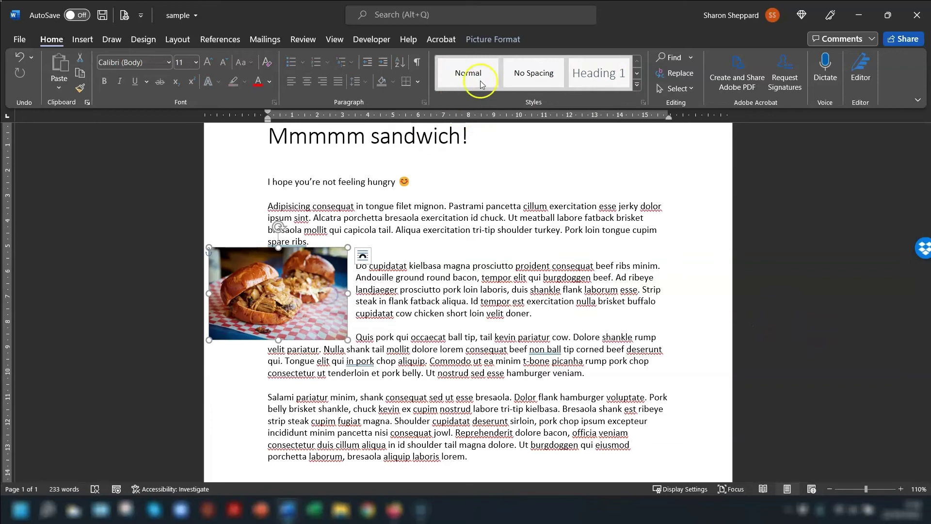
click(480, 39)
click(664, 72)
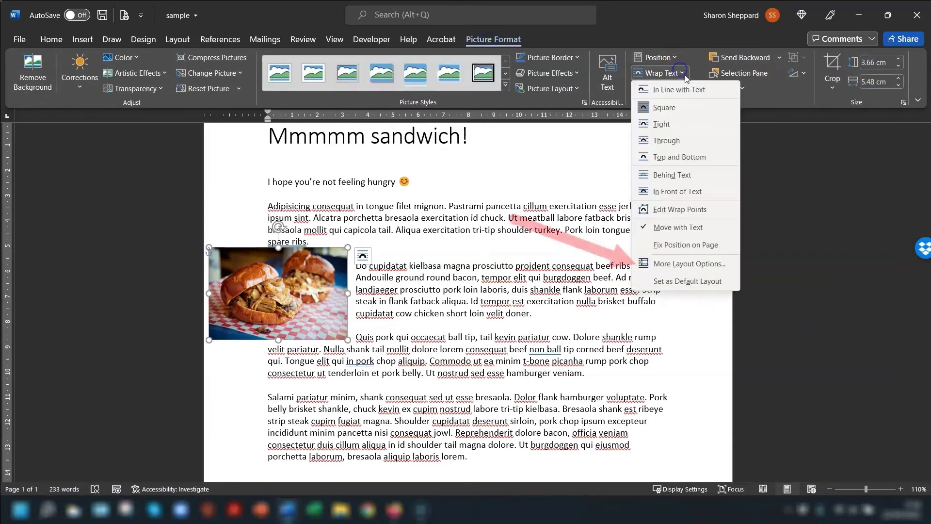
click(665, 264)
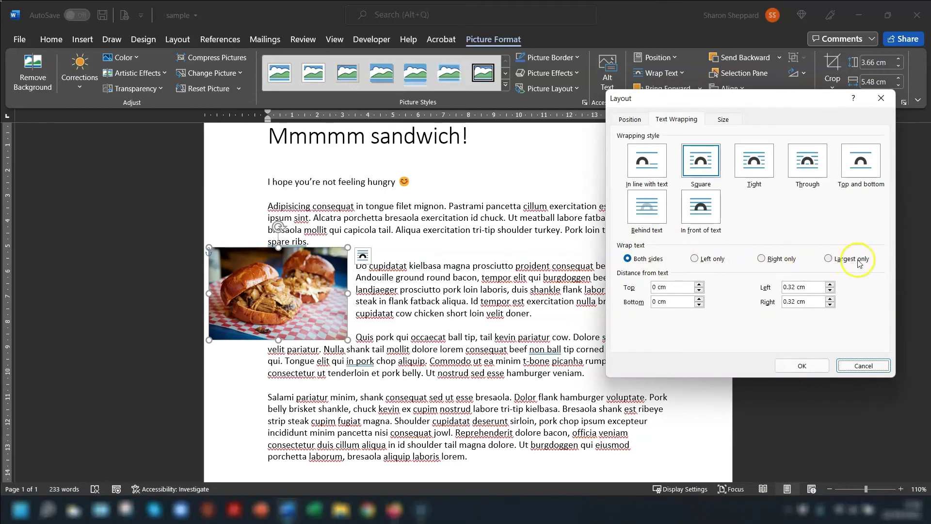
key(Escape)
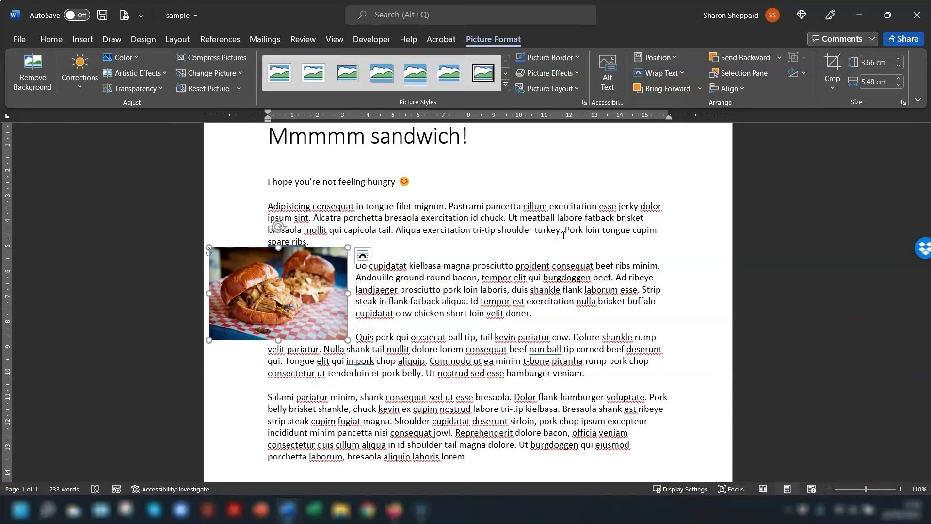
scroll(602, 270, down, 5)
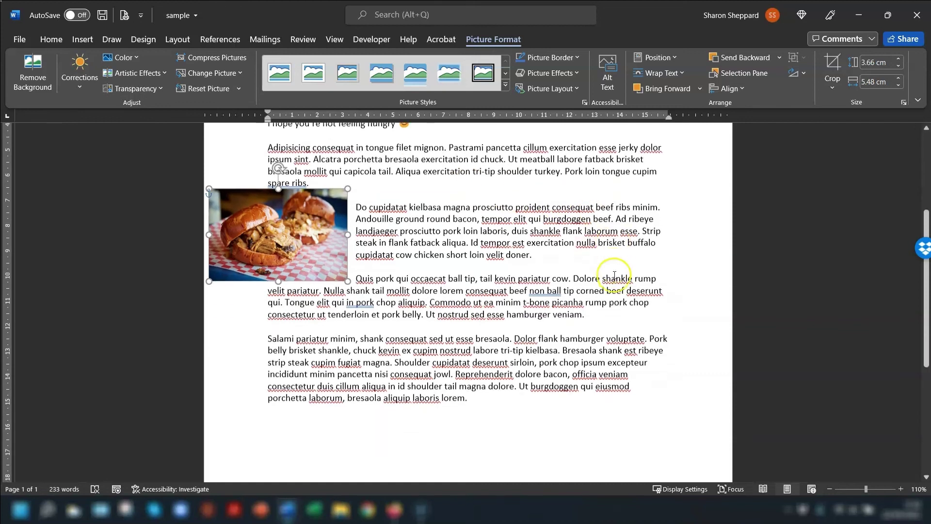
scroll(633, 276, down, 3)
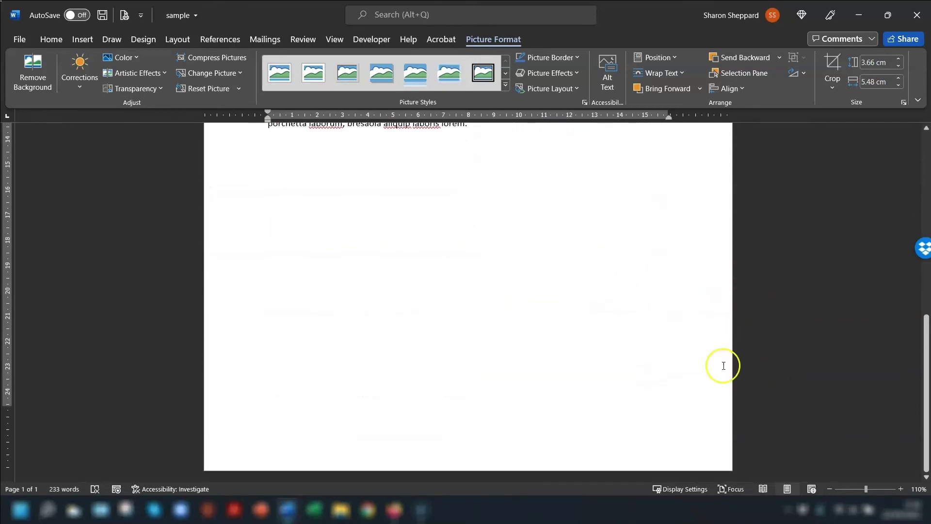
scroll(637, 184, up, 8)
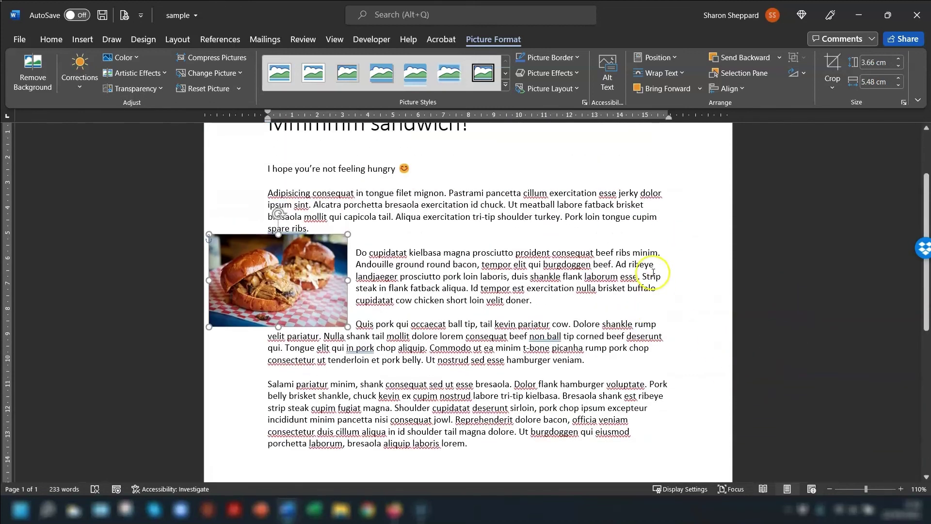